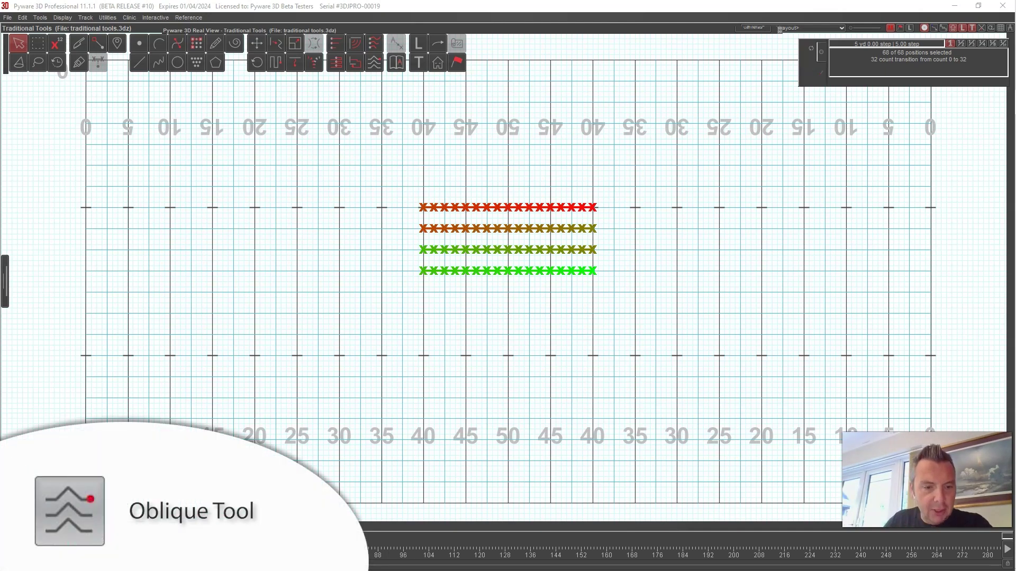
# Step: Deselect everything, preview the field in 3D, then select all 68 performer positions
pyautogui.click(571, 297)
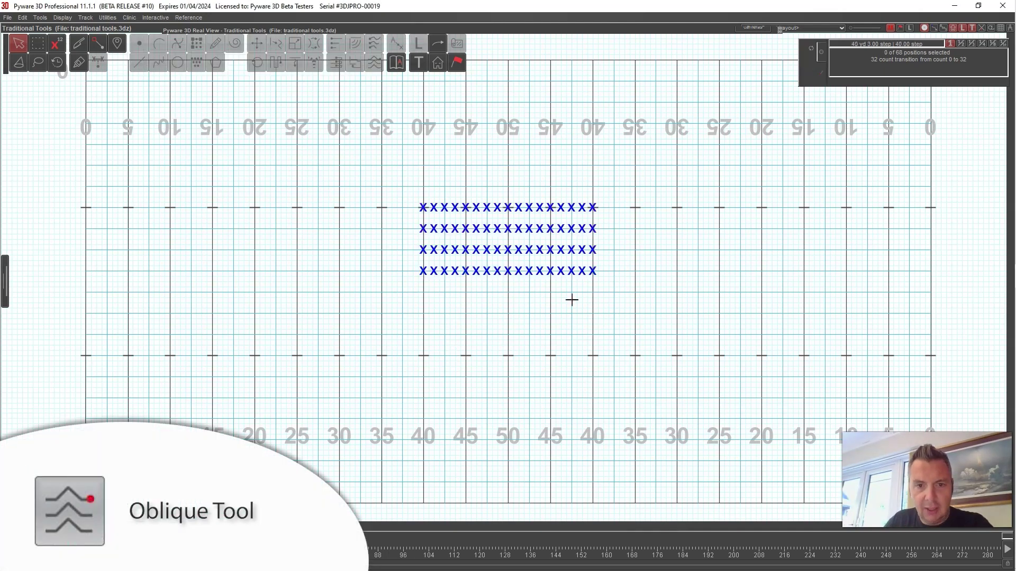
pyautogui.click(318, 30)
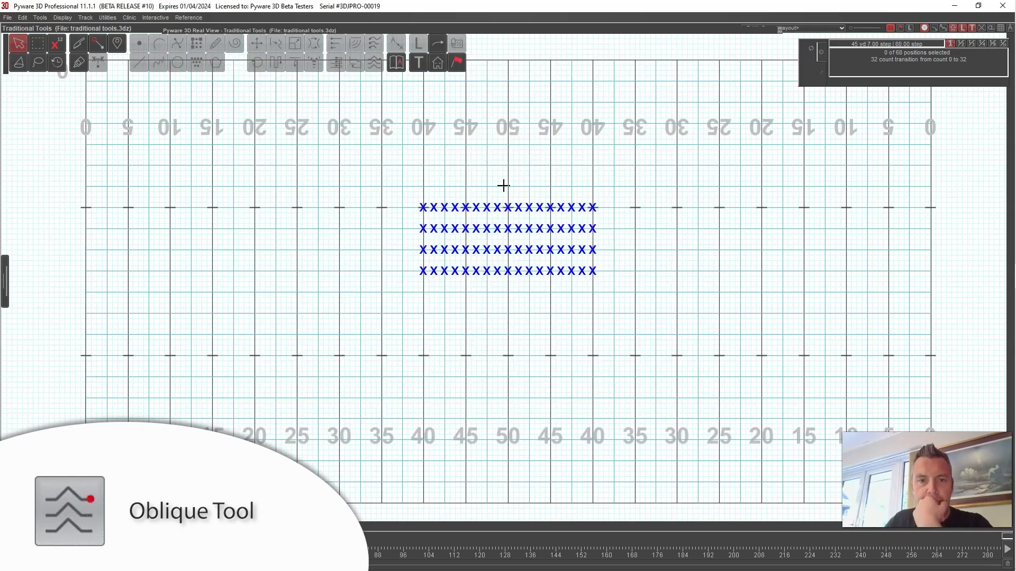
pyautogui.hotkey('ctrl', 'a')
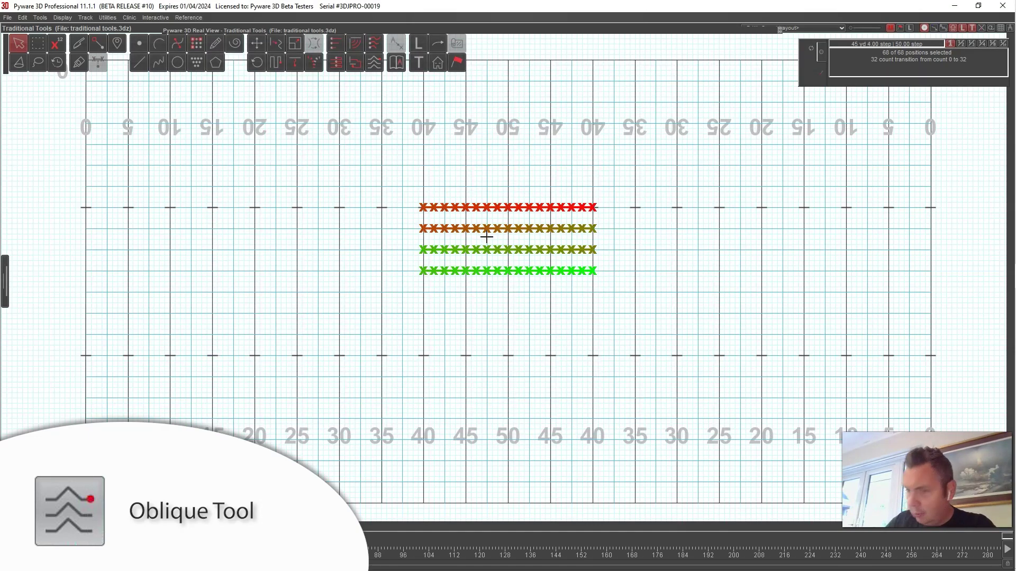
# Step: Start an oblique transition and put the second and fourth rows' leaders at their left ends
pyautogui.click(376, 65)
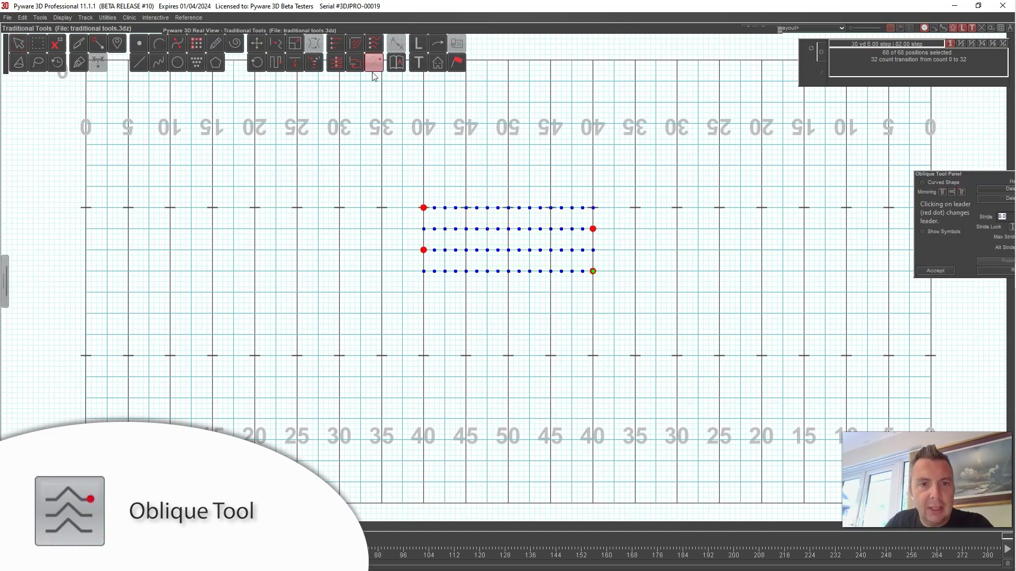
pyautogui.moveTo(751, 175); pyautogui.dragTo(210, 169)
pyautogui.click(592, 229)
pyautogui.click(592, 270)
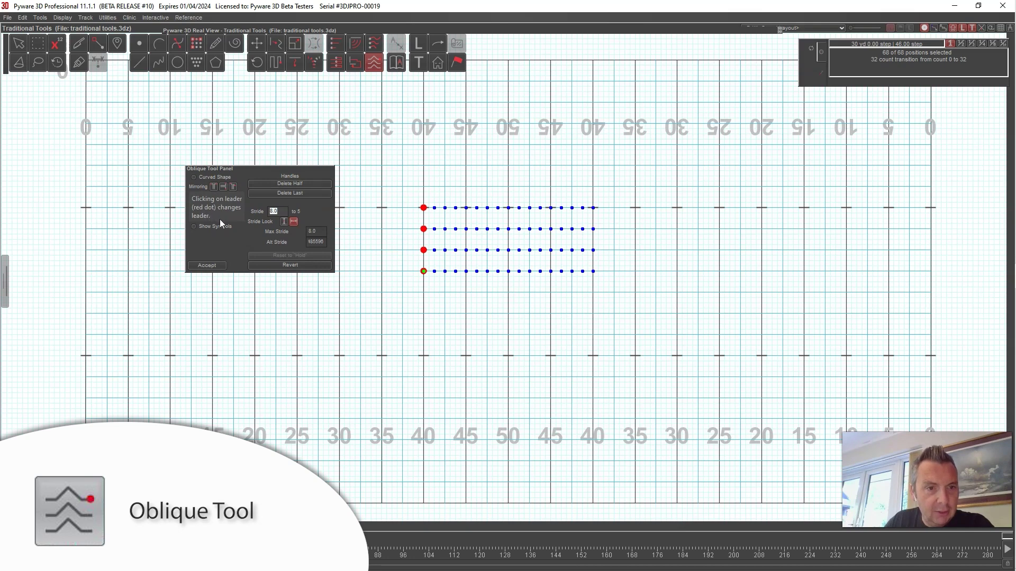
# Step: Flip the four rows' leaders to the right and back until every leader sits at the left end
pyautogui.click(423, 271)
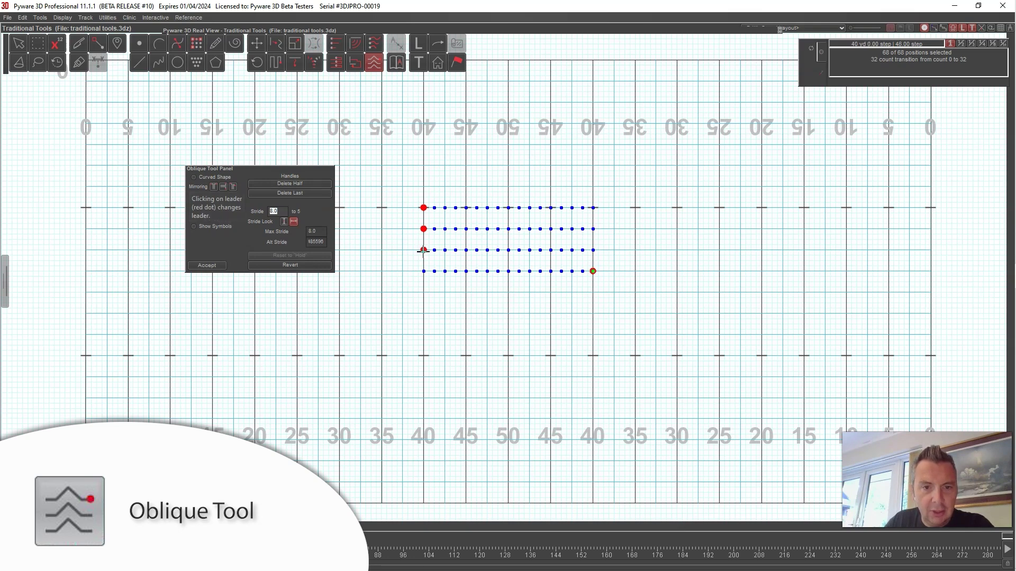
pyautogui.click(424, 250)
pyautogui.click(423, 228)
pyautogui.click(423, 207)
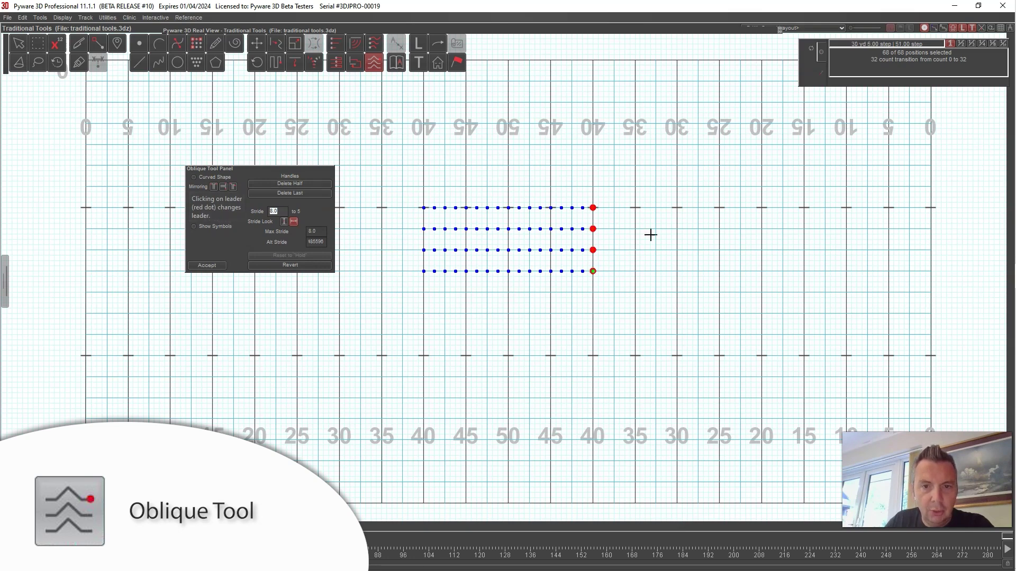
pyautogui.click(593, 207)
pyautogui.click(593, 229)
pyautogui.click(591, 250)
pyautogui.click(592, 270)
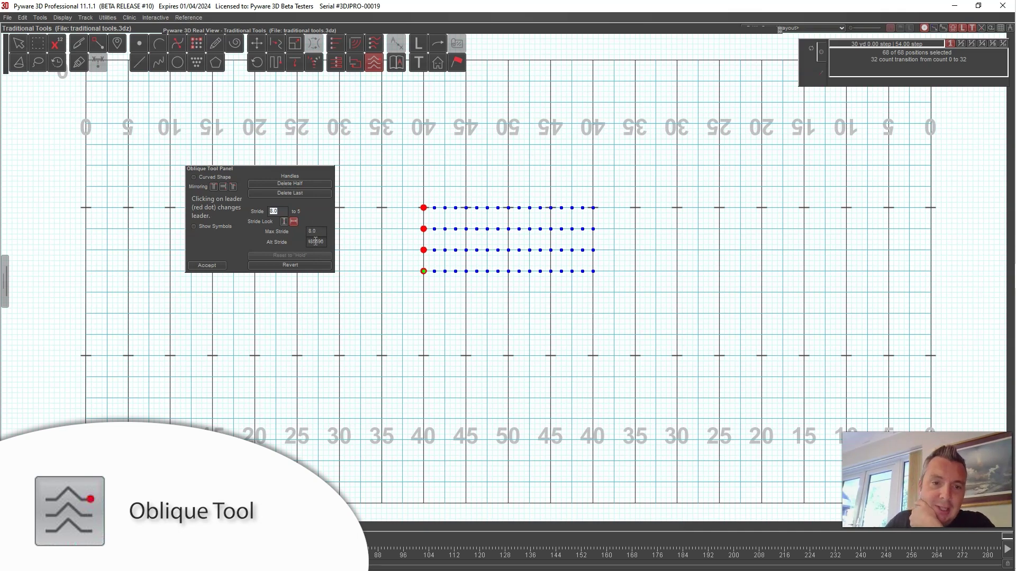
pyautogui.click(310, 243)
# Step: Set the oblique Alt Stride to 7.8889 and confirm Max Stride remains 8.0
pyautogui.write('7.8889')
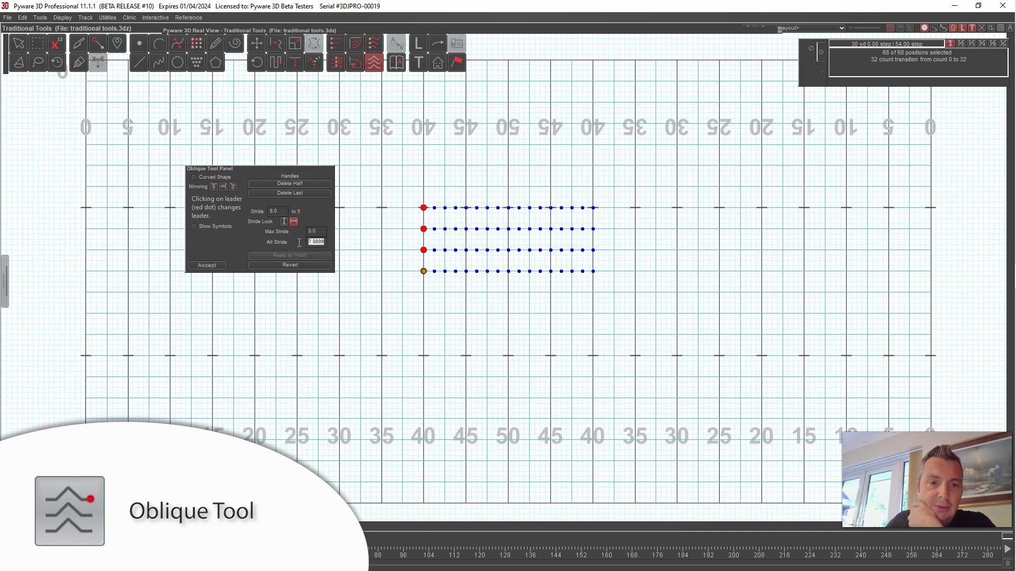
pyautogui.press('Return')
pyautogui.click(321, 245)
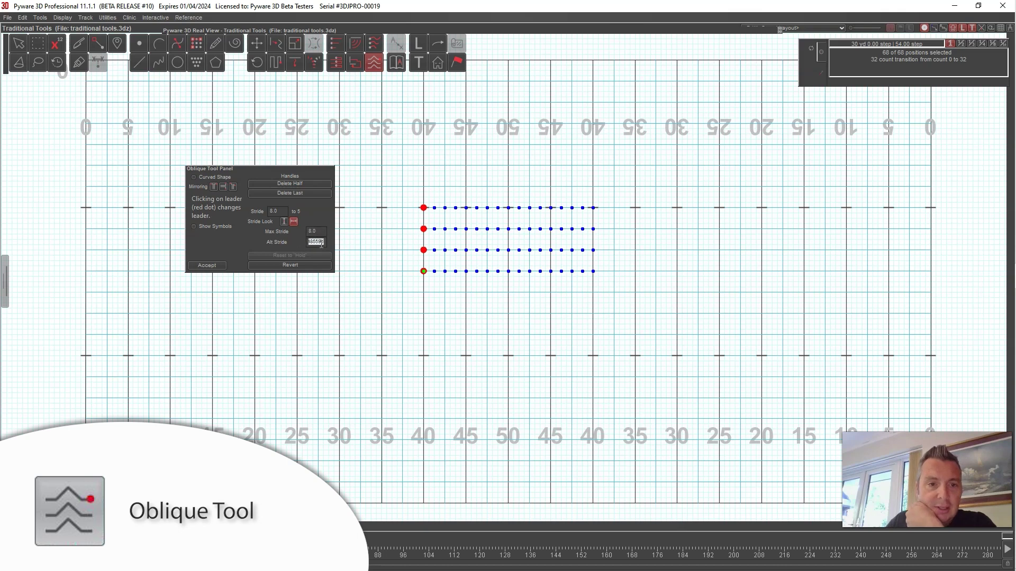
pyautogui.click(320, 232)
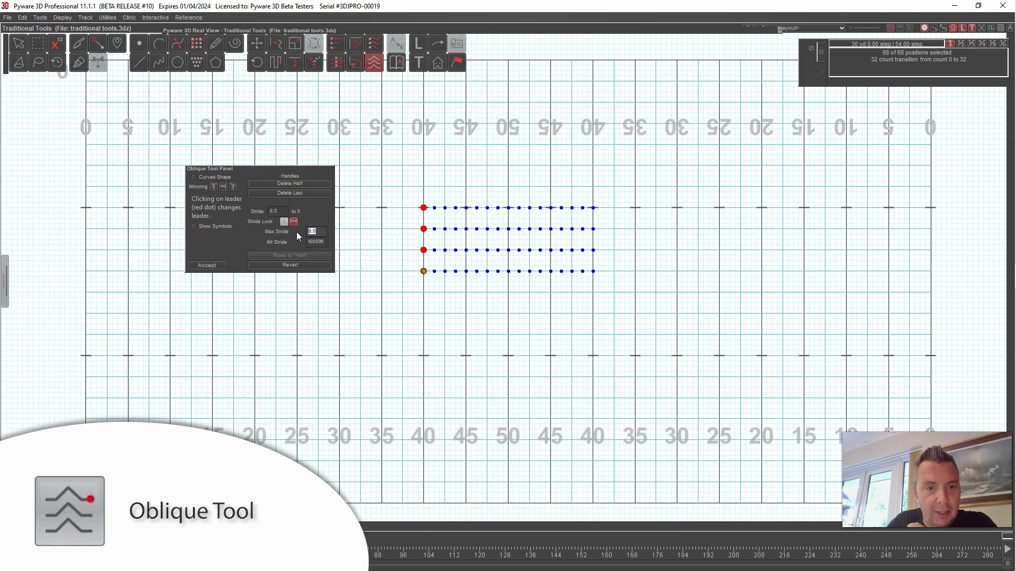
pyautogui.click(320, 231)
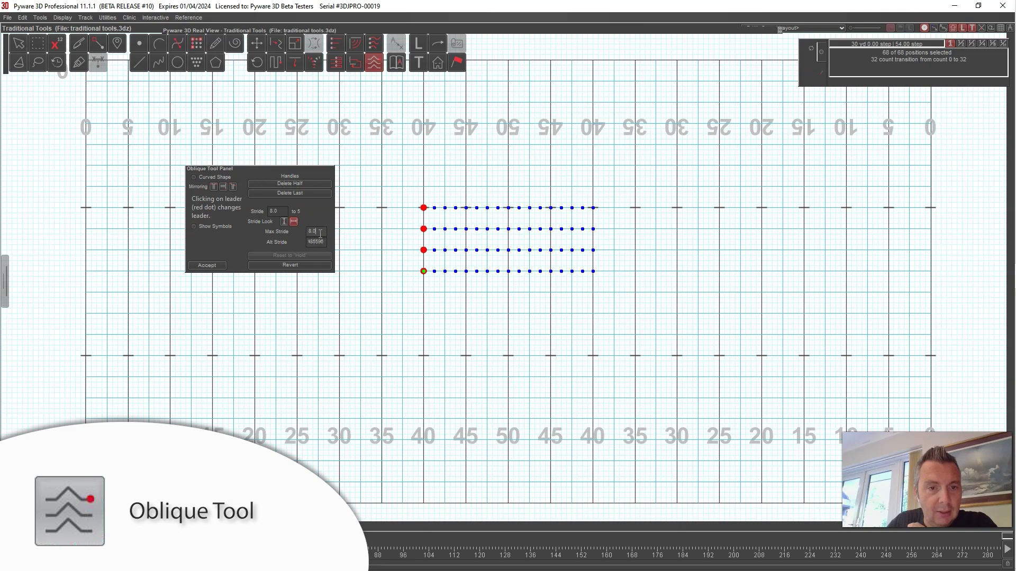
pyautogui.doubleClick(315, 242)
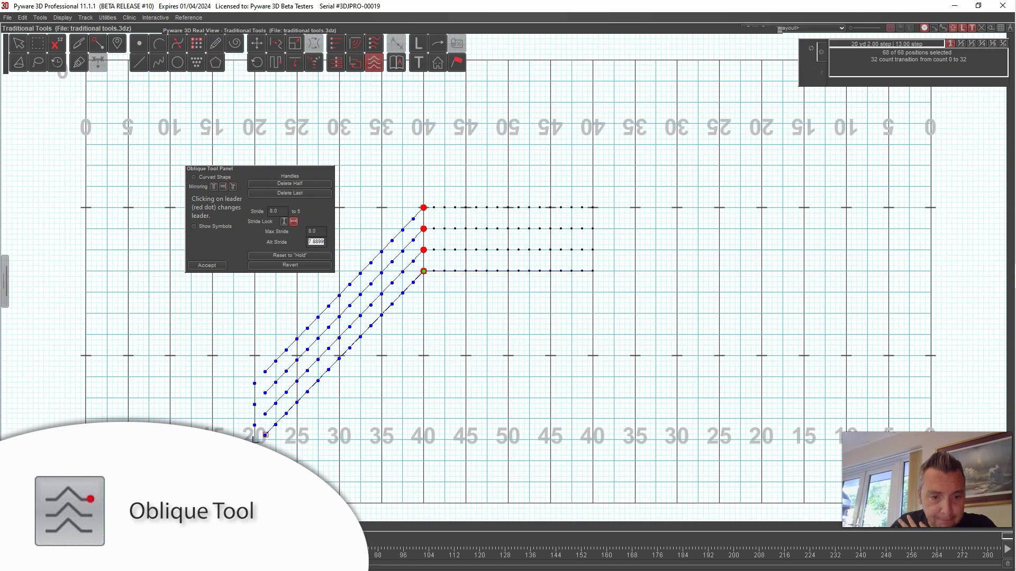
# Step: Fix the oblique path end near the 20-yard line and accept the transition
pyautogui.click(254, 439)
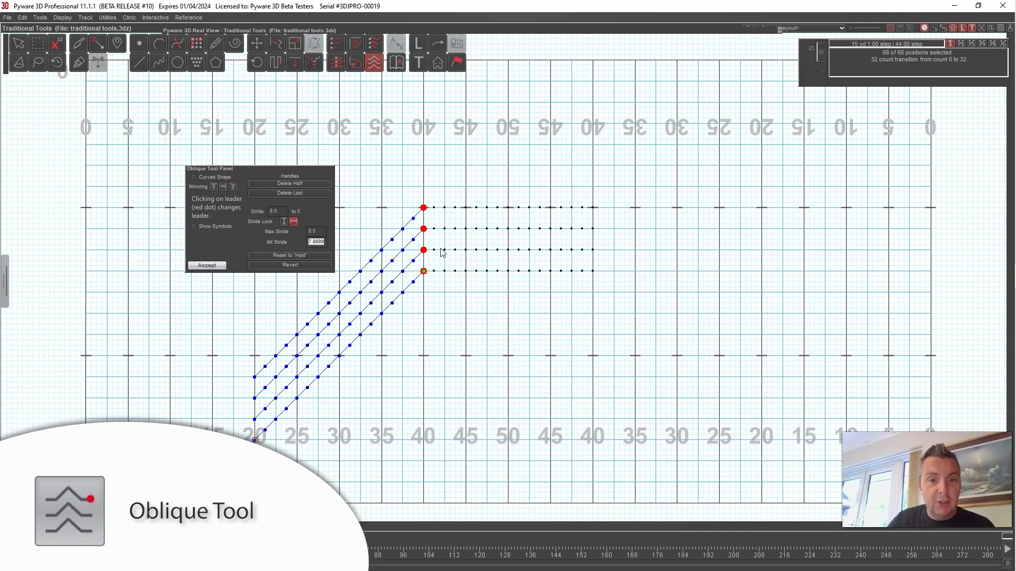
pyautogui.click(206, 265)
# Step: Play back the oblique transition in the 3D Real View, then close the preview
pyautogui.click(347, 31)
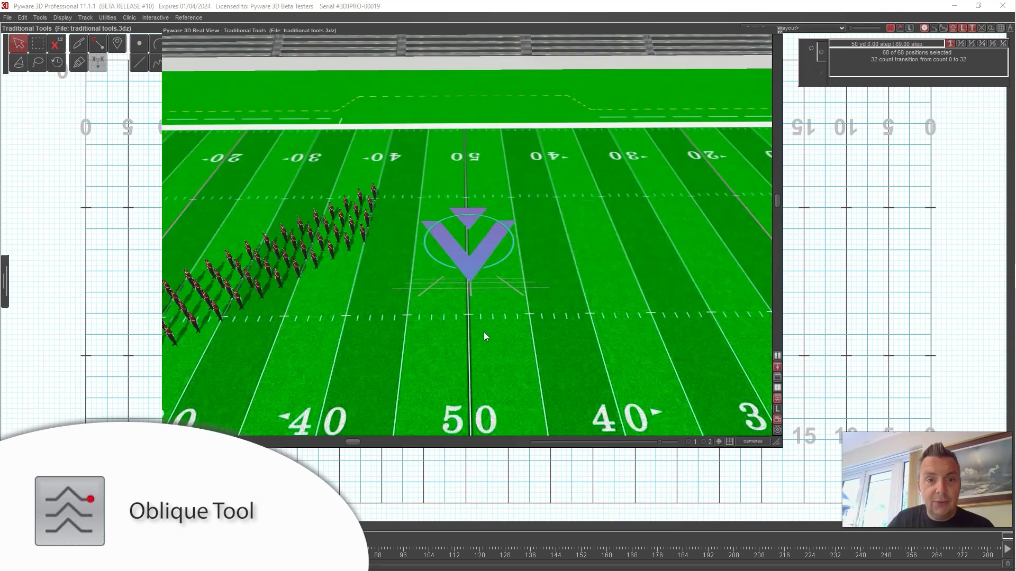
pyautogui.scroll(-3, 463, 326)
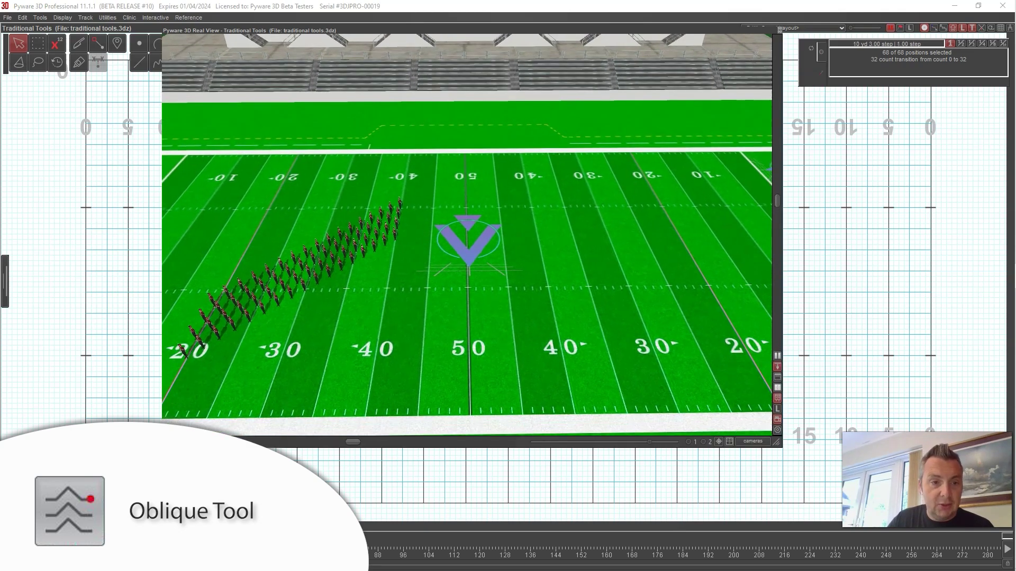
pyautogui.click(580, 421)
pyautogui.press('space')
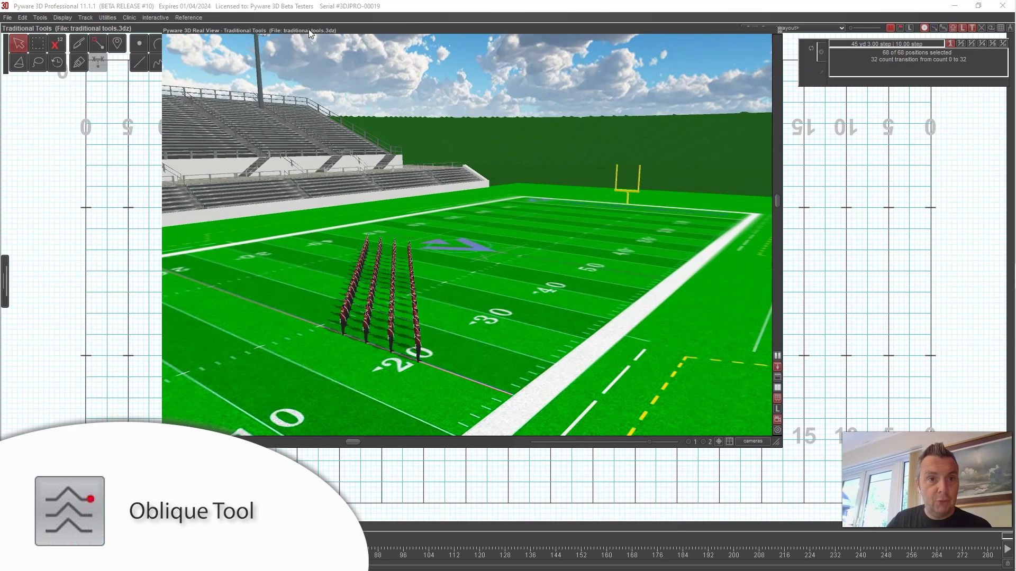
pyautogui.press('Escape')
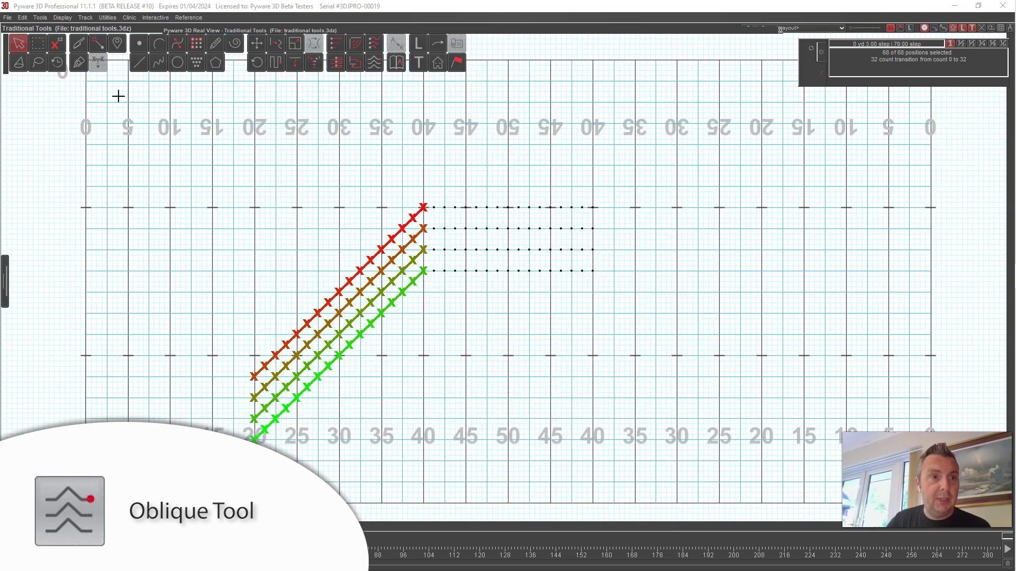
# Step: Delete only the selected performers' oblique transition through Edit > Delete
pyautogui.click(22, 17)
pyautogui.click(32, 57)
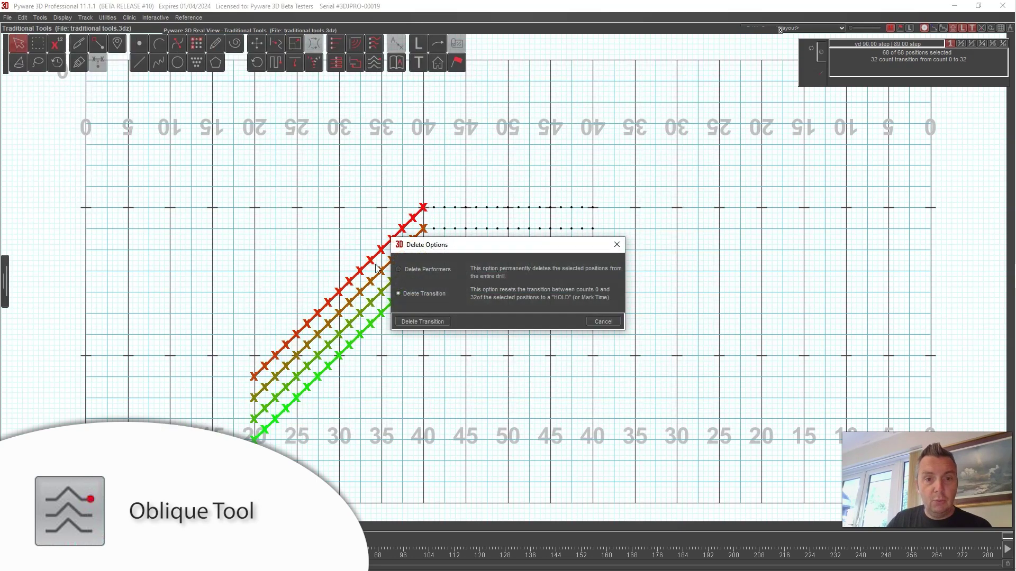
pyautogui.press('Return')
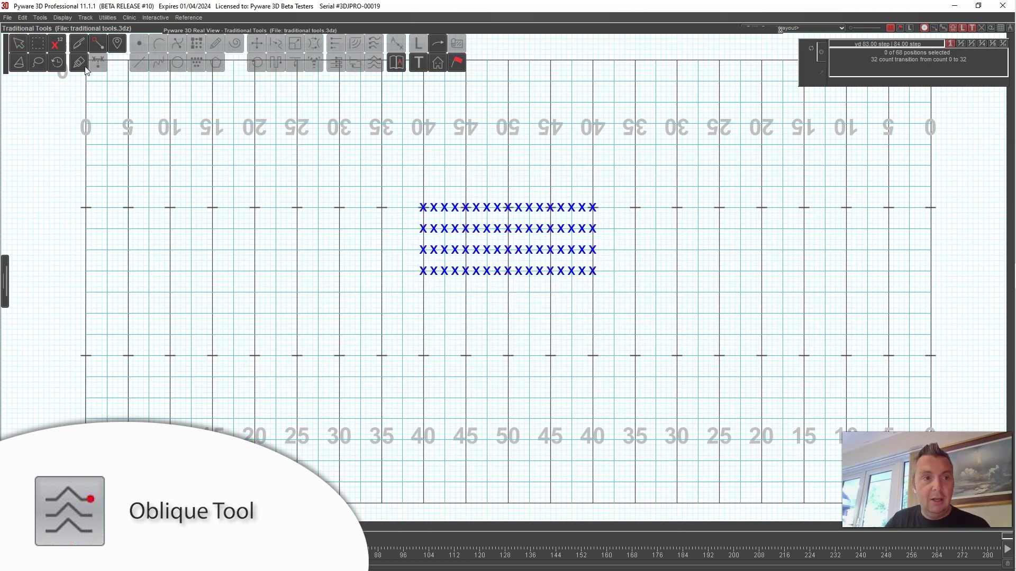
# Step: Reselect all 68 performers and start an oblique with the top and third rows' leaders on the right
pyautogui.click(21, 46)
pyautogui.click(525, 286)
pyautogui.click(463, 201)
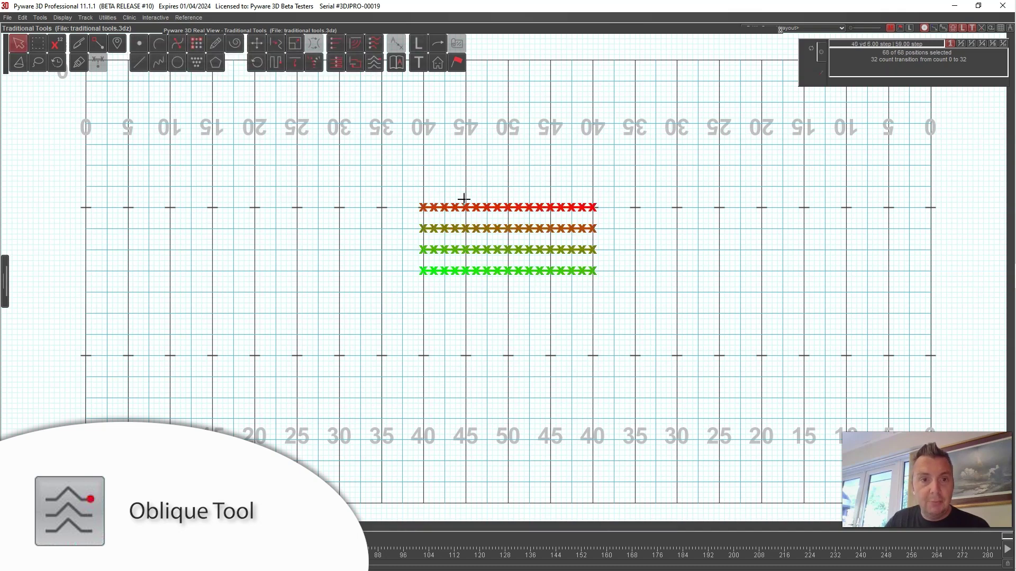
pyautogui.click(374, 63)
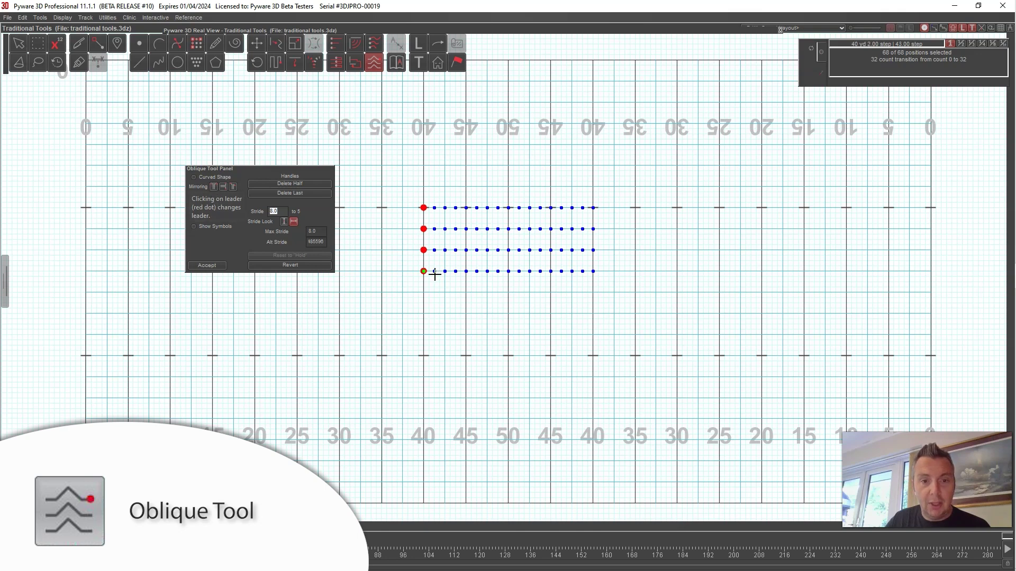
pyautogui.click(424, 250)
pyautogui.click(424, 208)
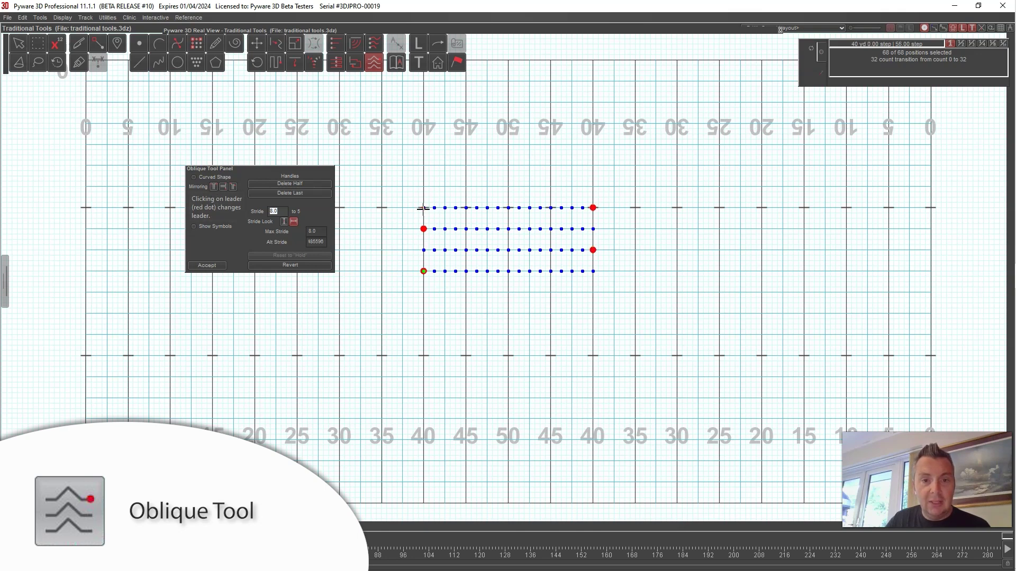
pyautogui.click(398, 313)
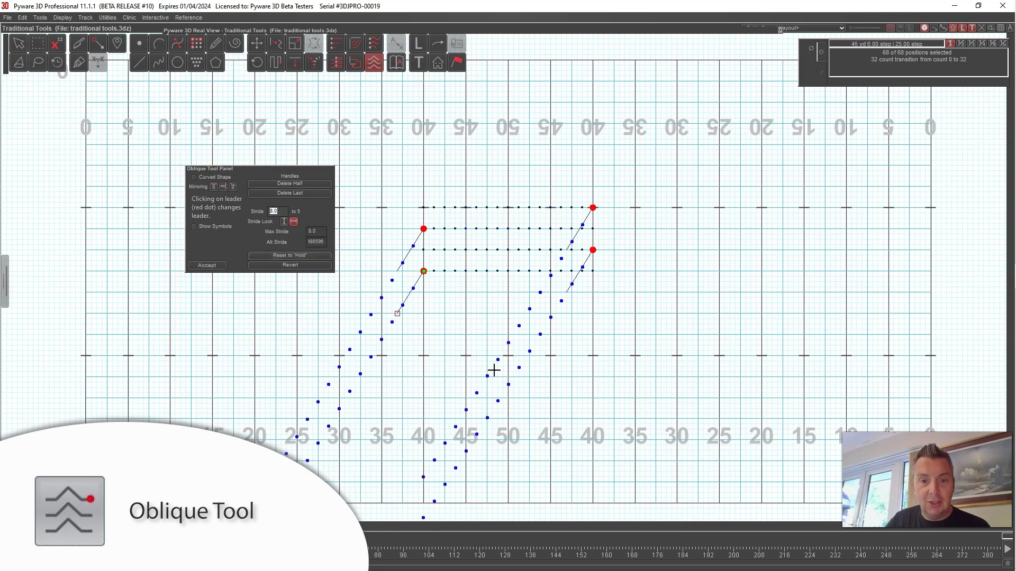
# Step: Make the paths shallower, enable Mirroring, and start mirrored diagonals from alternating-end leaders
pyautogui.click(402, 292)
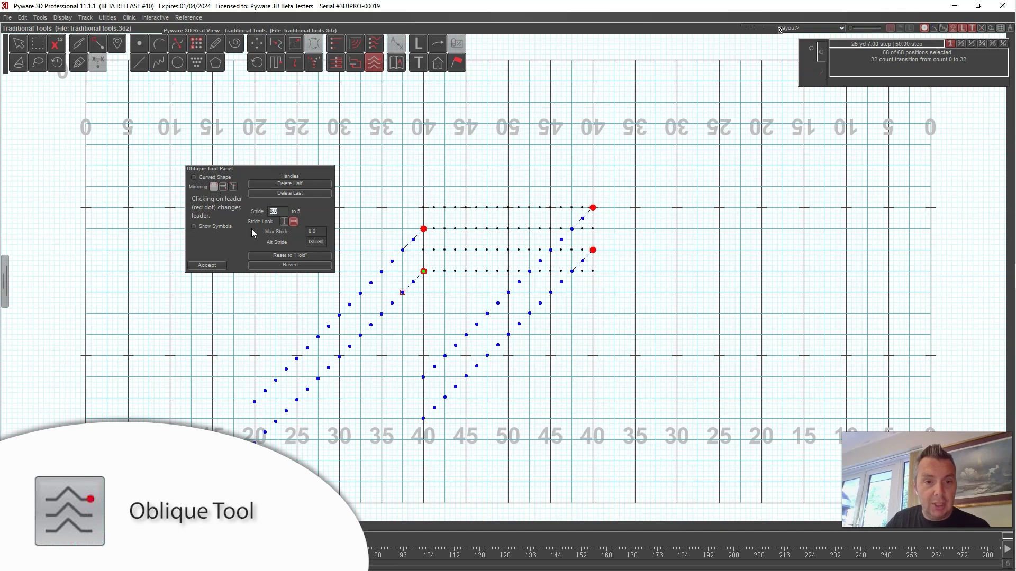
pyautogui.click(432, 411)
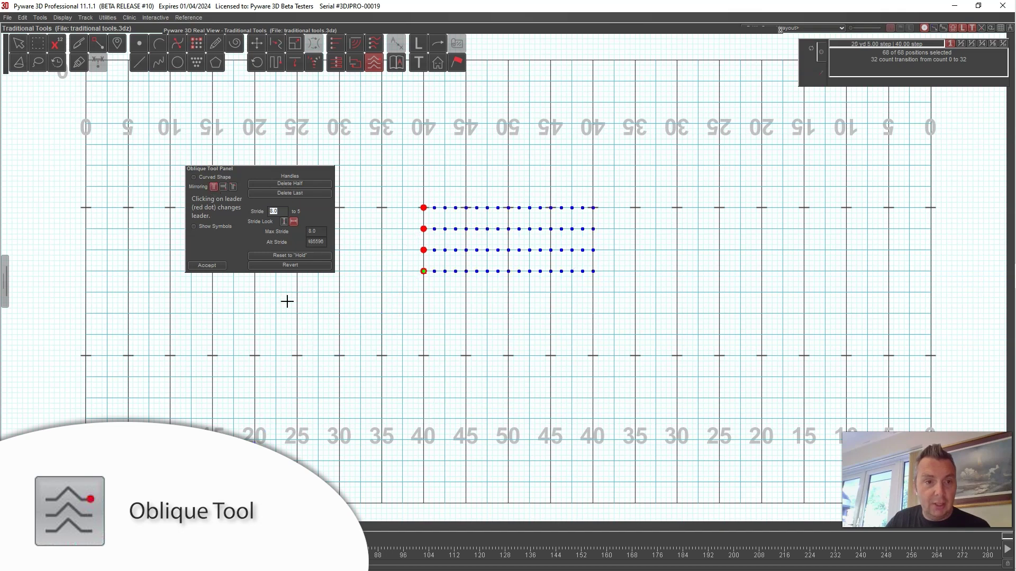
pyautogui.click(423, 250)
pyautogui.click(423, 207)
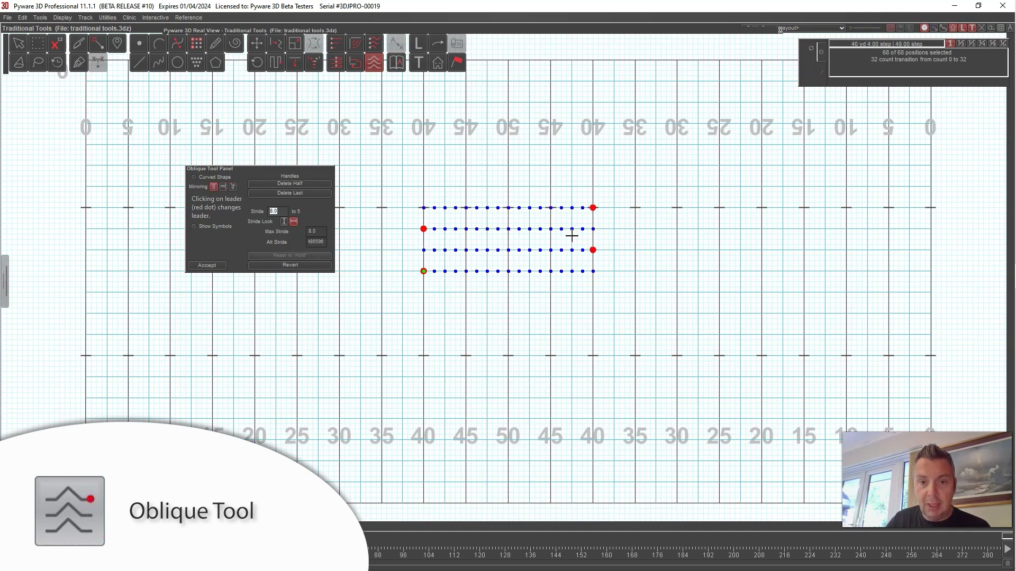
pyautogui.click(382, 314)
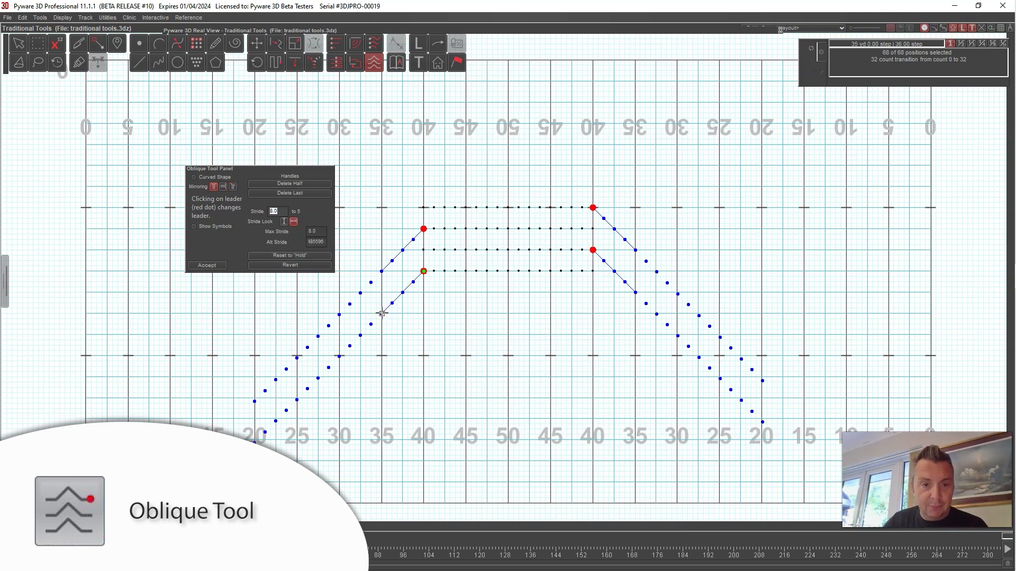
# Step: Drag both mirrored diagonals down to the 20-yard lines and reposition the Oblique panel
pyautogui.moveTo(382, 313); pyautogui.dragTo(254, 438)
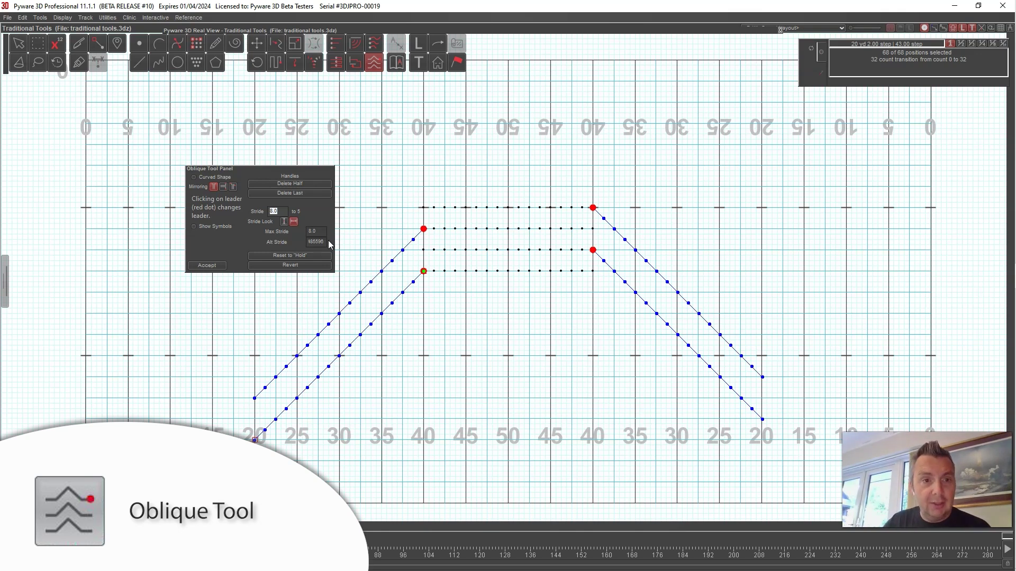
pyautogui.moveTo(324, 174); pyautogui.dragTo(572, 291)
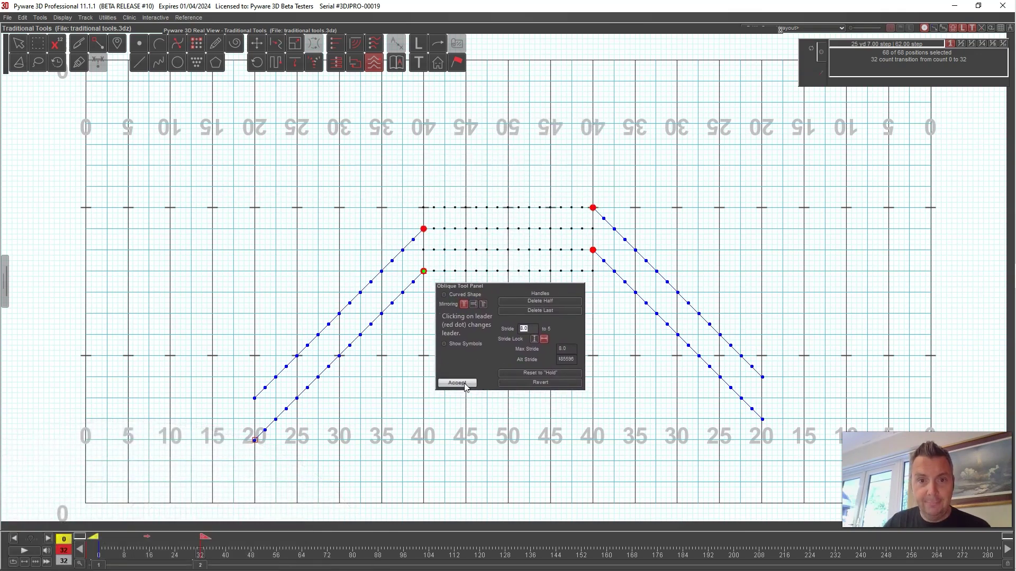